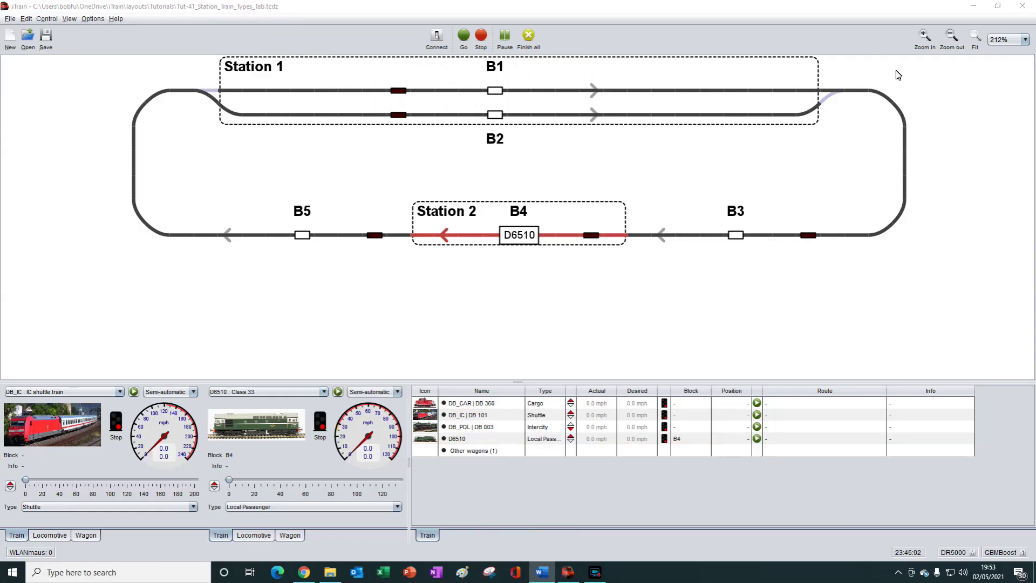
# Open the properties of Station 1 (S1) and show its Train types settings.
pyautogui.rightClick(795, 73)
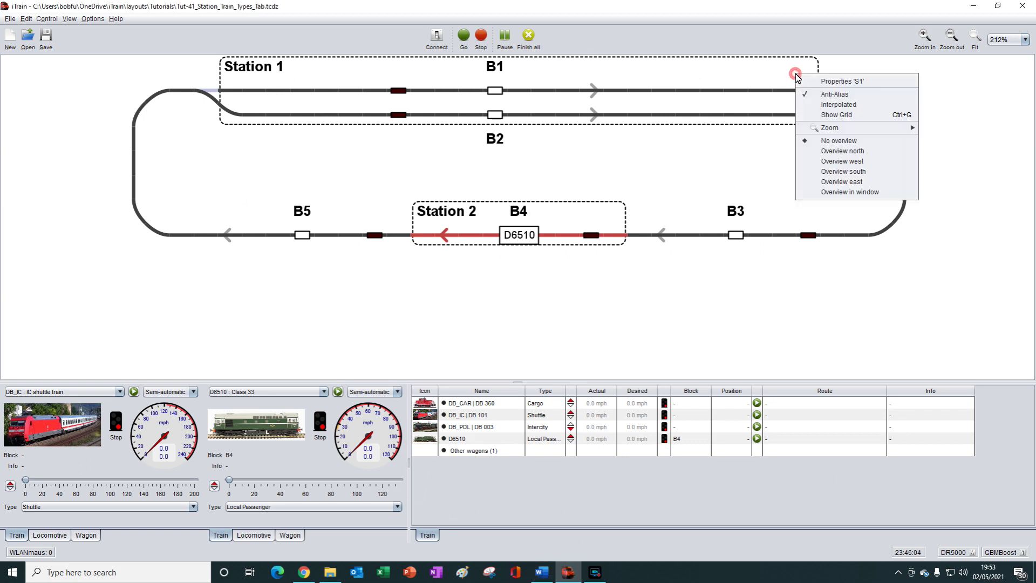
pyautogui.click(822, 81)
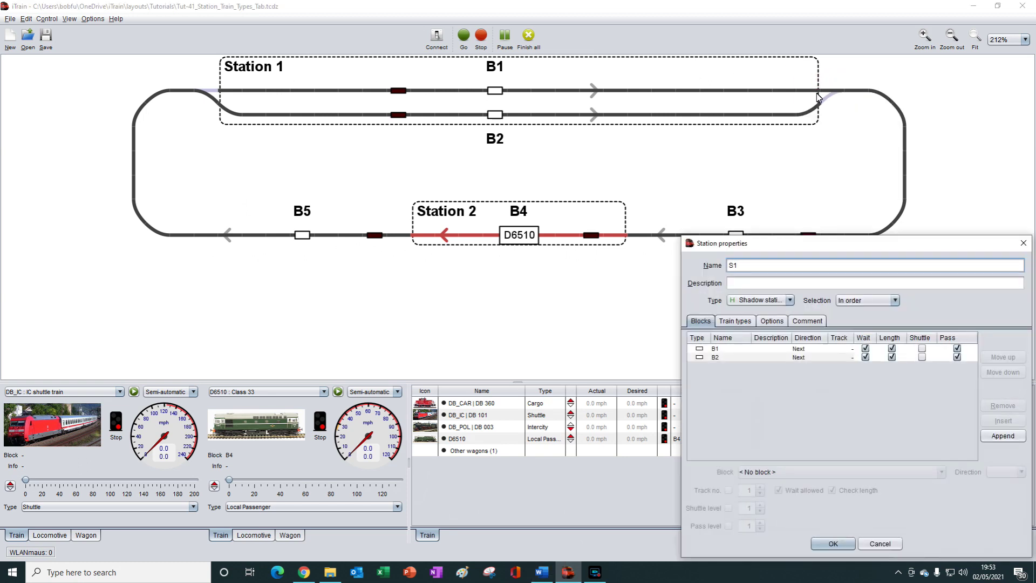
pyautogui.click(743, 323)
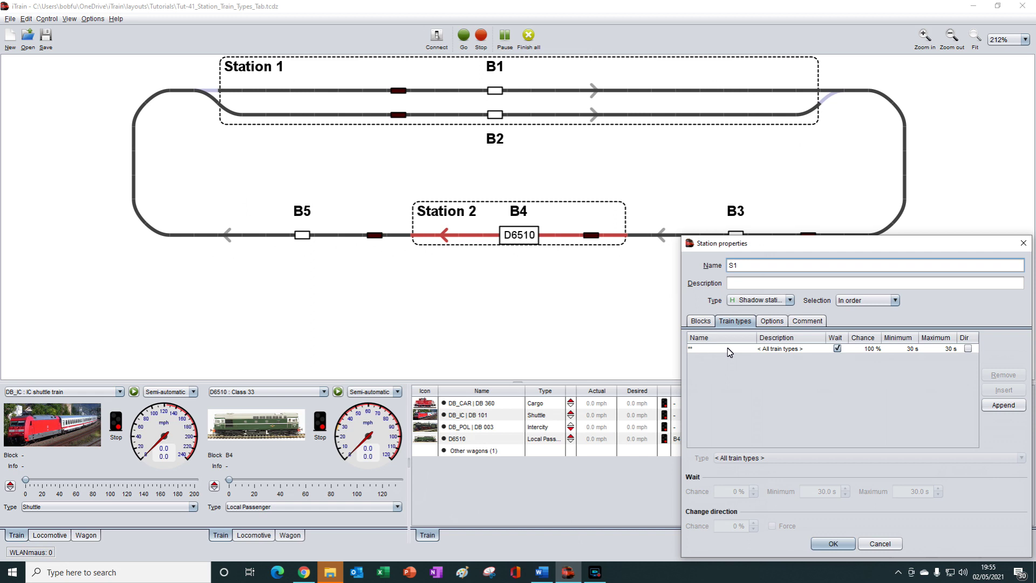
pyautogui.click(743, 322)
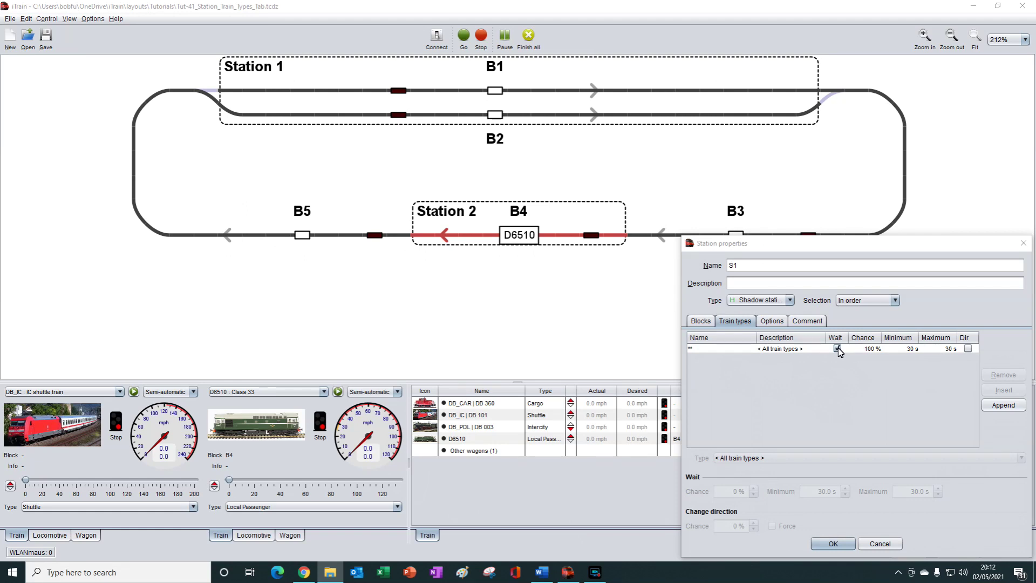
# Select the < All train types > row, switch off its waiting, and remove the entry.
pyautogui.click(838, 349)
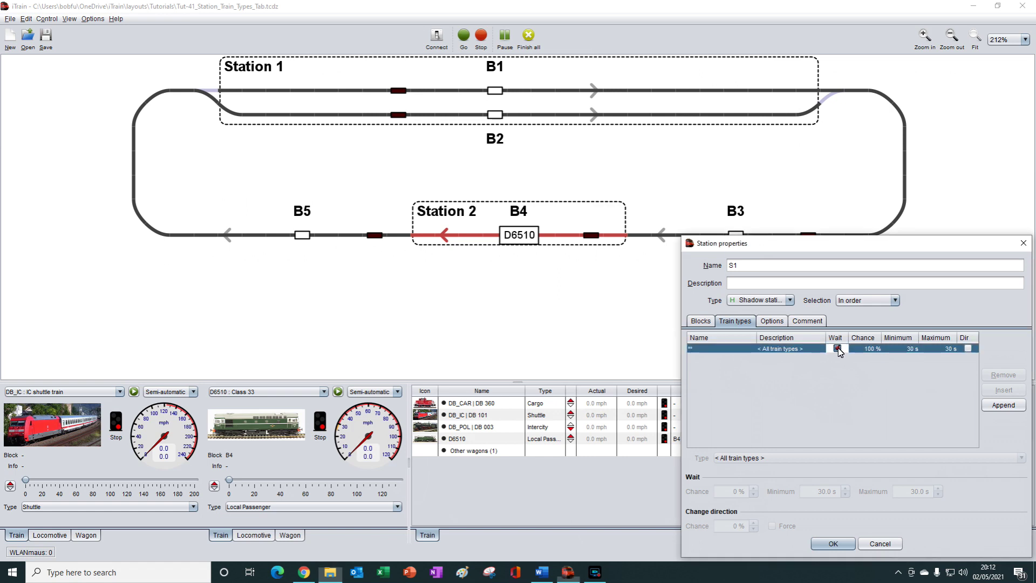
pyautogui.click(838, 349)
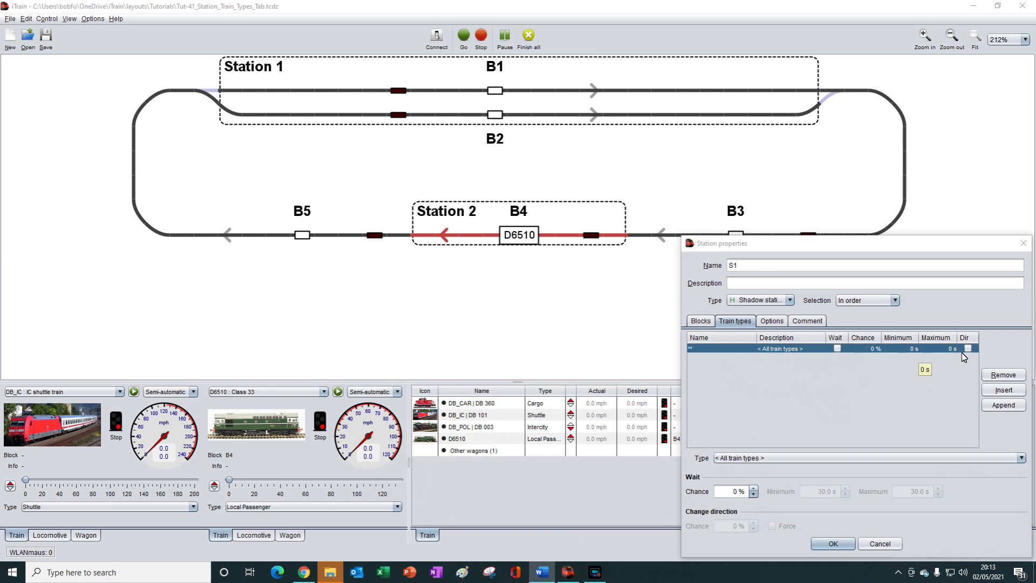
pyautogui.click(1002, 375)
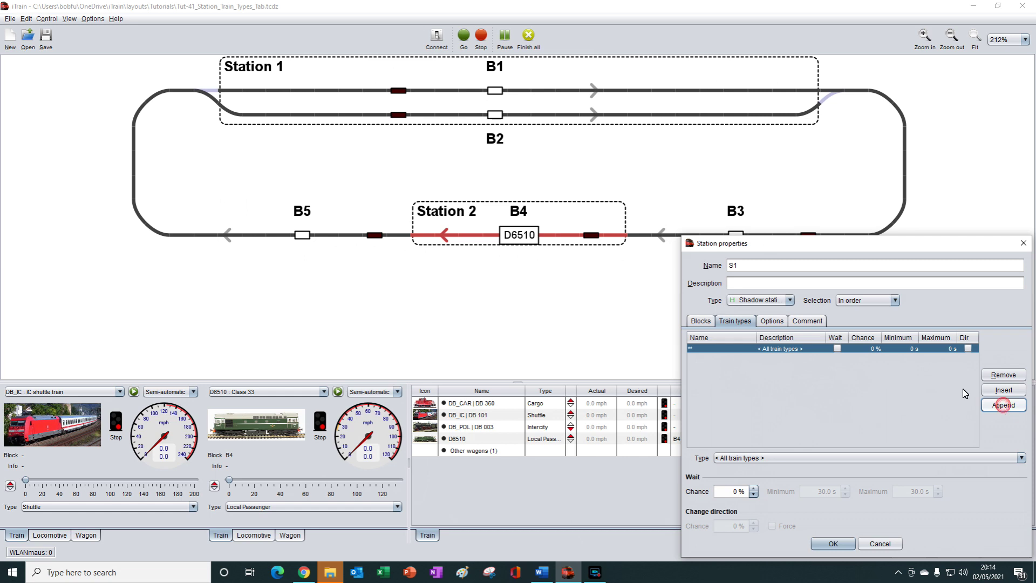
# Re-enable waiting for all train types at S1, at 100 % chance for 30 s.
pyautogui.click(837, 349)
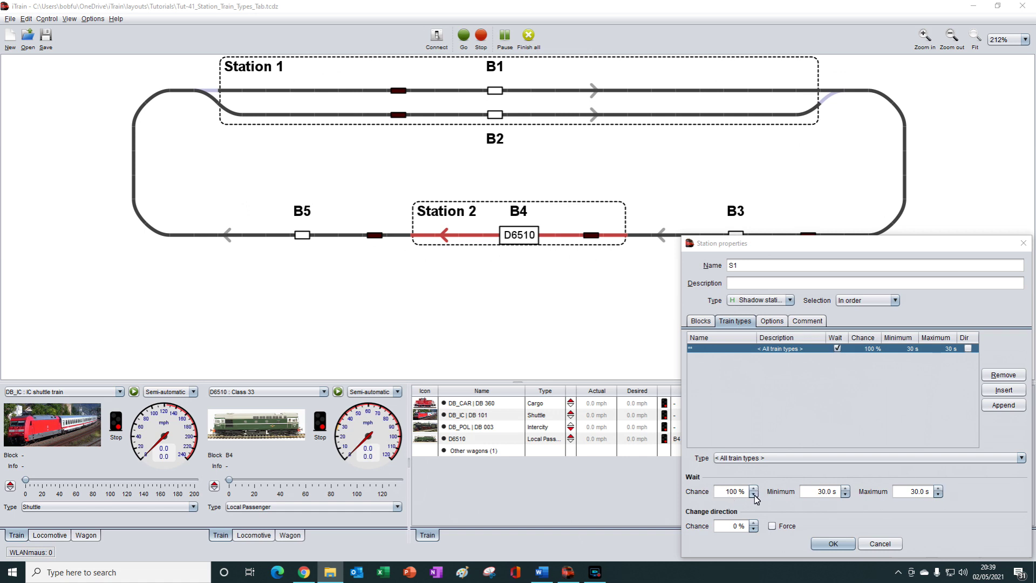
pyautogui.click(818, 496)
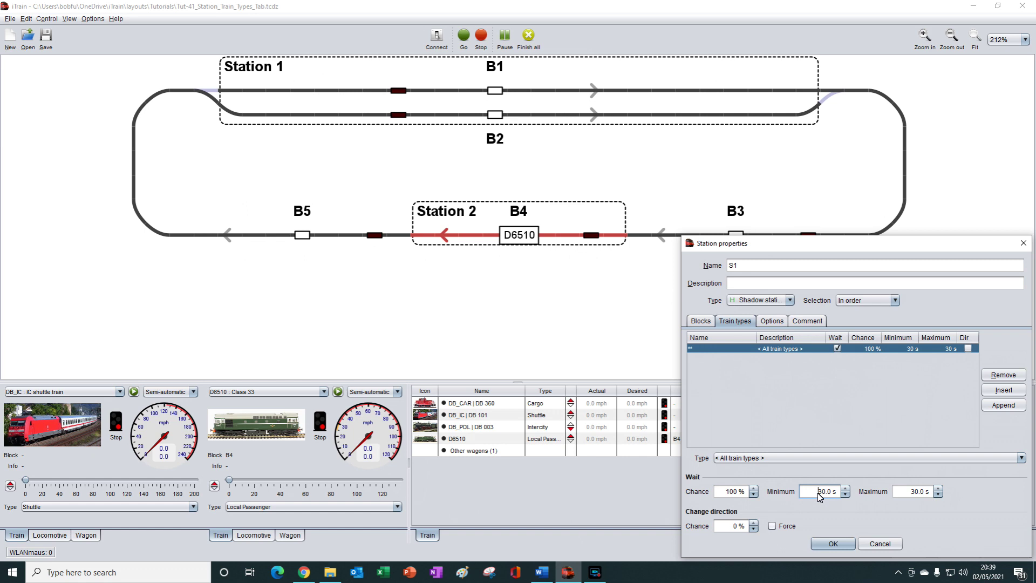
pyautogui.moveTo(818, 497); pyautogui.dragTo(838, 501)
pyautogui.write('7')
pyautogui.press('Return')
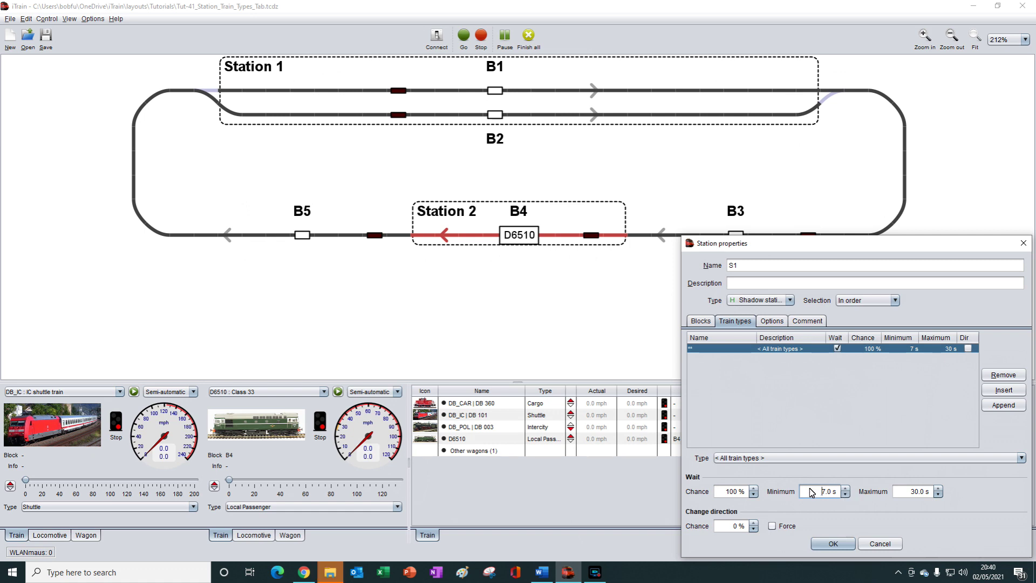
pyautogui.moveTo(821, 492); pyautogui.dragTo(860, 502)
pyautogui.write('30')
pyautogui.press('Return')
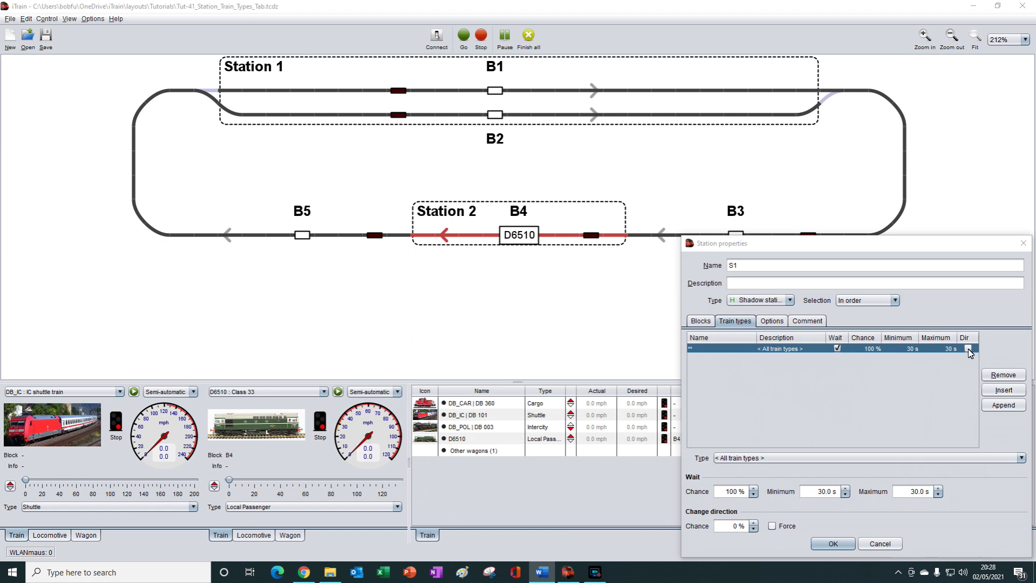
# Enable direction change for the all-train-types row and tick Force.
pyautogui.click(968, 349)
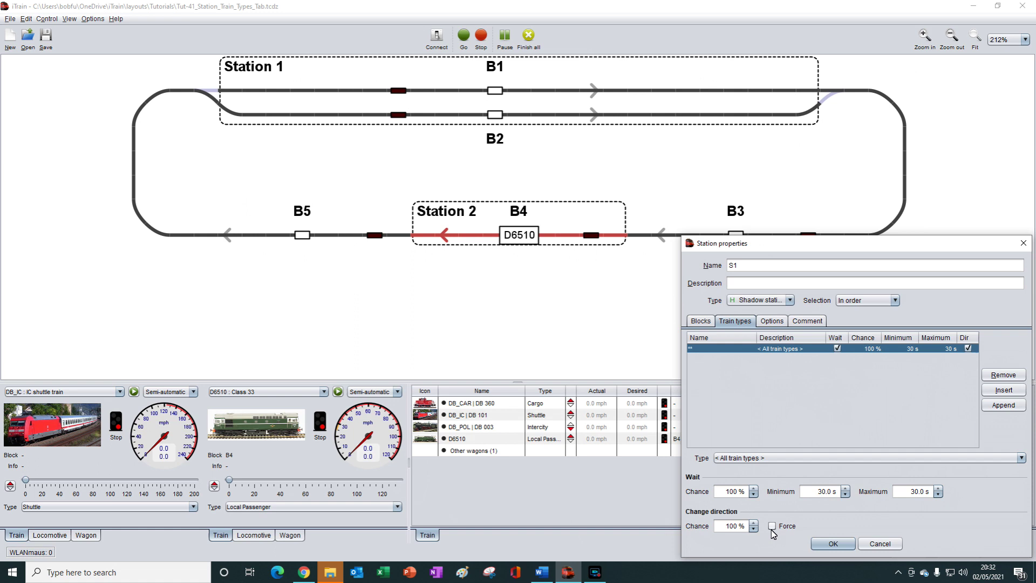
pyautogui.click(773, 530)
# Unforce and disable direction change for all train types, leaving 0 % chance.
pyautogui.click(772, 526)
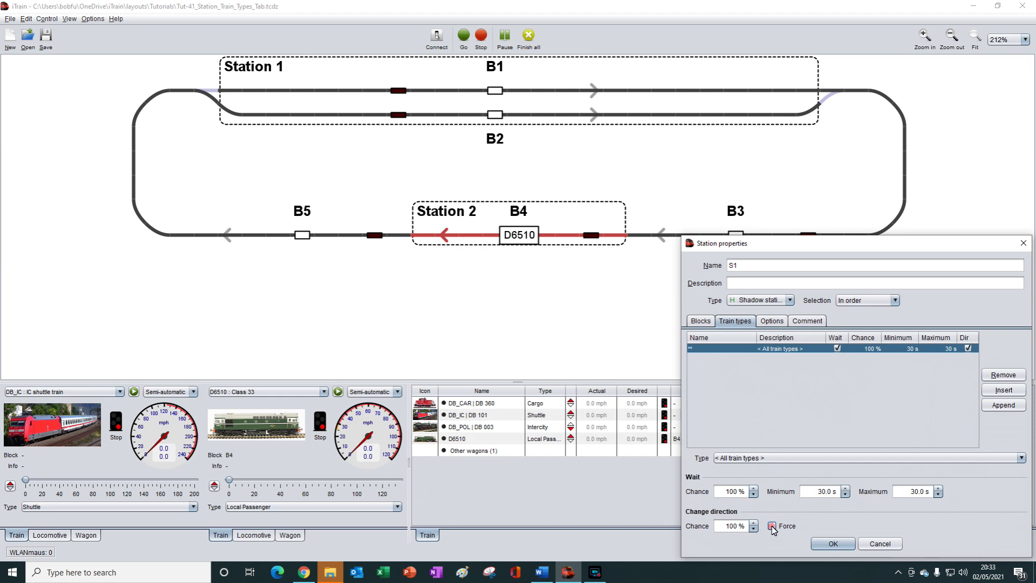
pyautogui.click(967, 348)
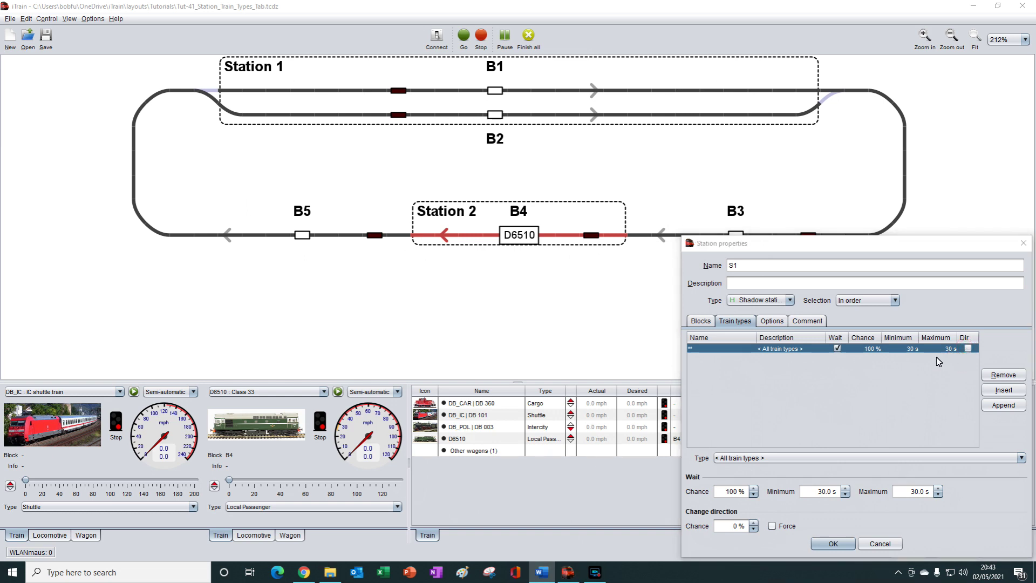
pyautogui.click(778, 348)
# Append a Cargo train type row whose trains do not wait.
pyautogui.click(1004, 405)
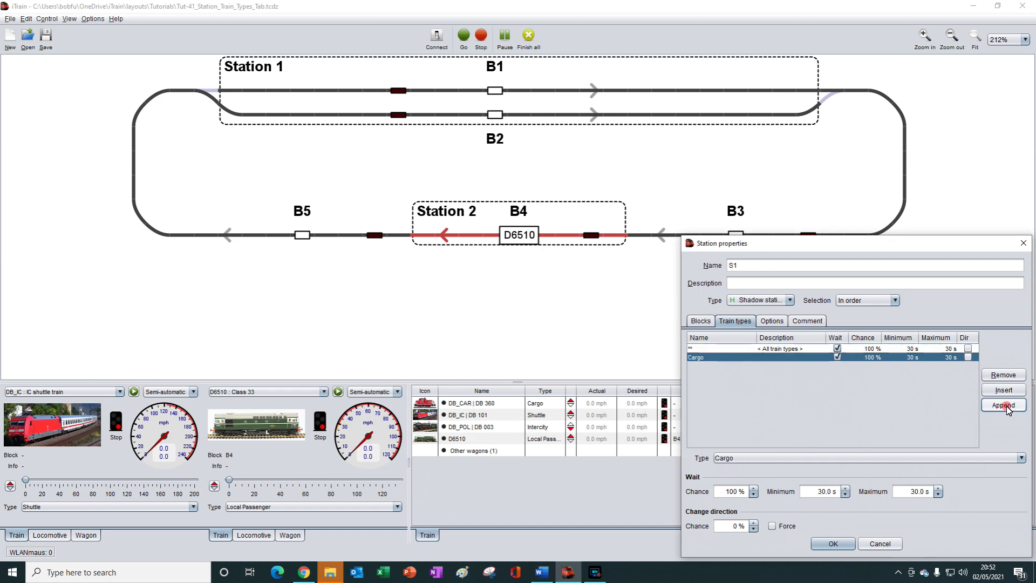
pyautogui.click(769, 459)
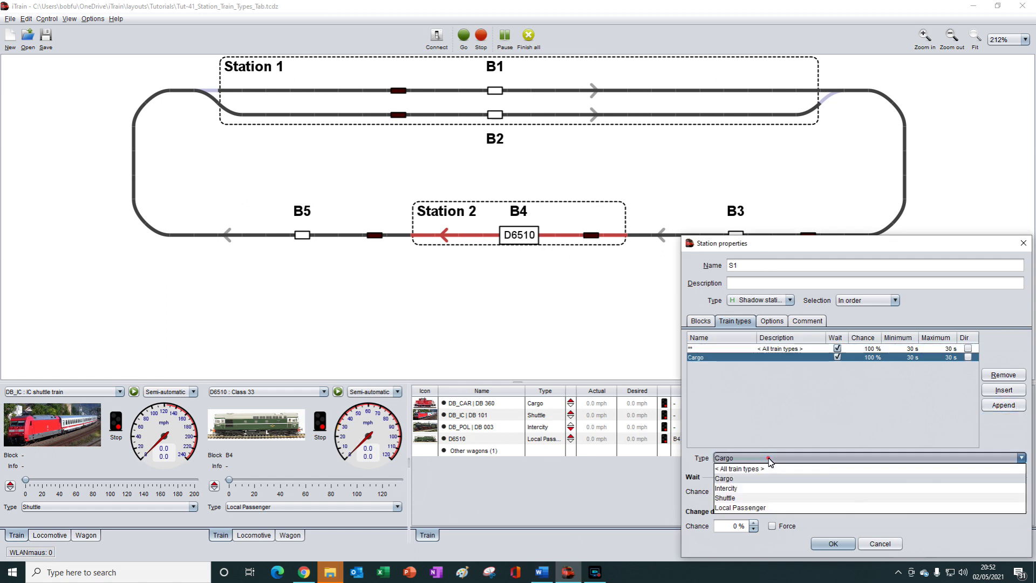
pyautogui.click(727, 479)
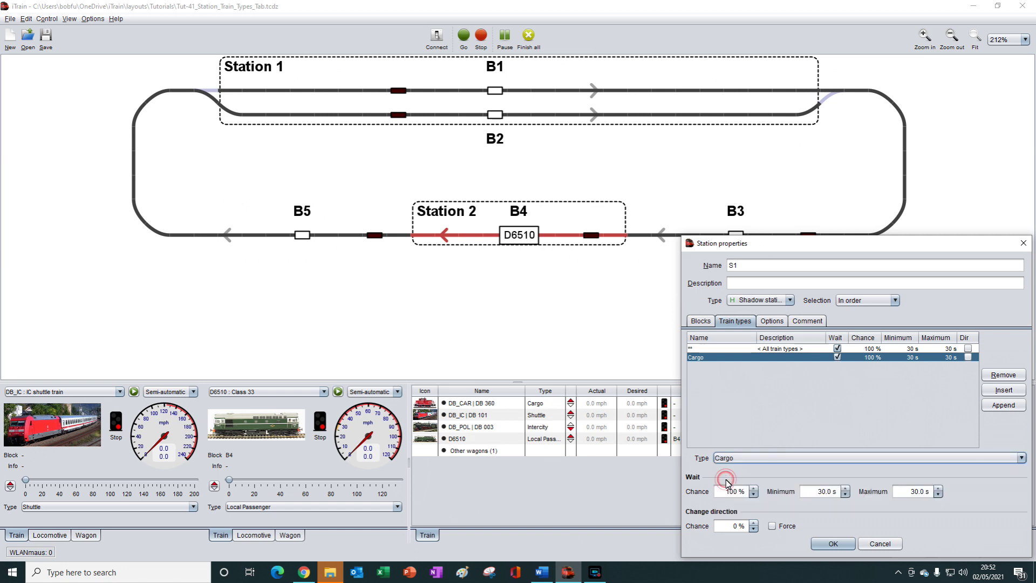
pyautogui.click(837, 357)
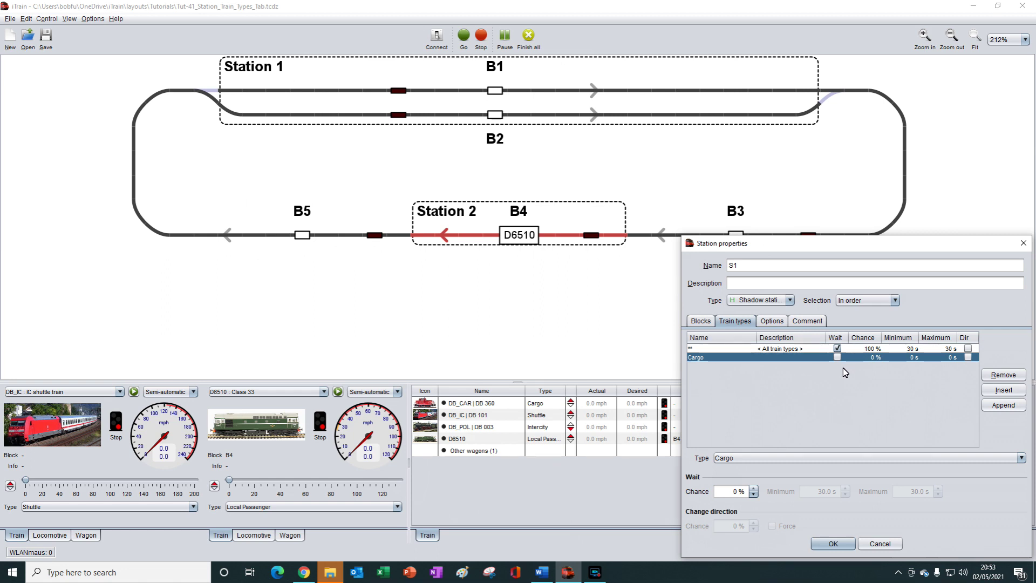
# Append an Intercity row with a 35 % wait chance.
pyautogui.click(1003, 405)
pyautogui.click(825, 458)
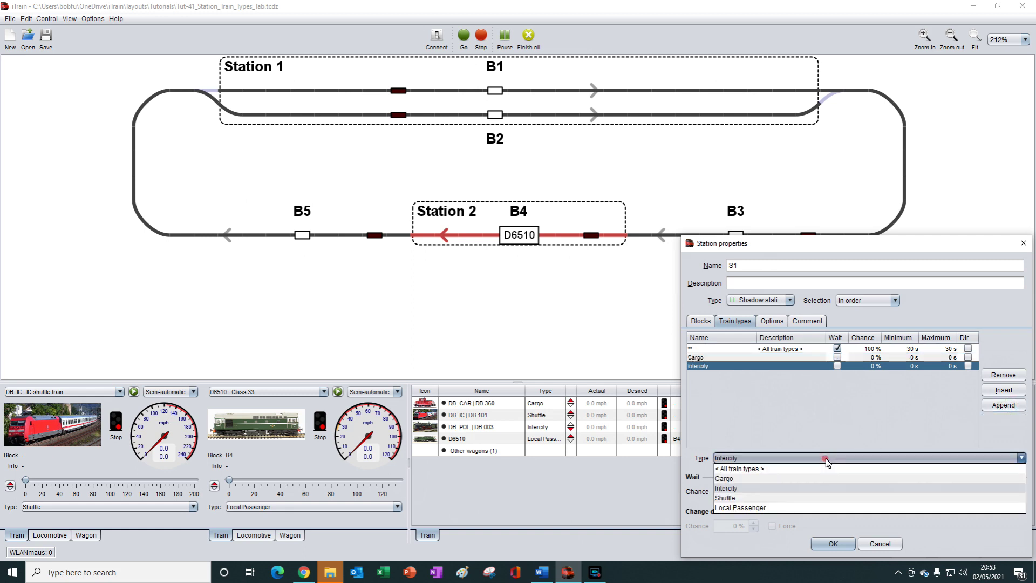
pyautogui.click(729, 488)
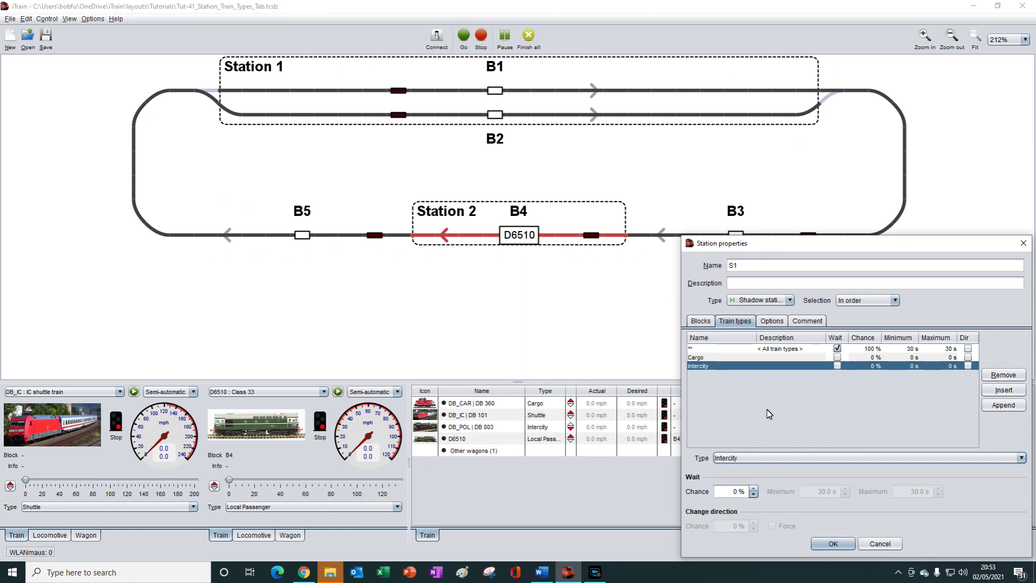
pyautogui.click(753, 488)
pyautogui.click(754, 489)
pyautogui.click(754, 488)
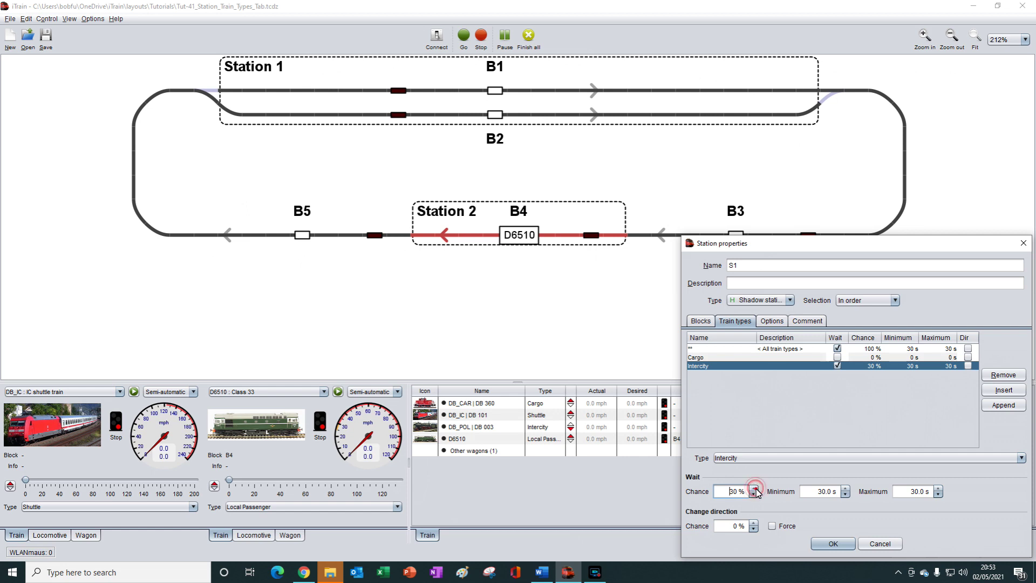
pyautogui.click(755, 489)
# Set Intercity's wait time to 10 s minimum and 12 s maximum.
pyautogui.moveTo(813, 491); pyautogui.dragTo(839, 493)
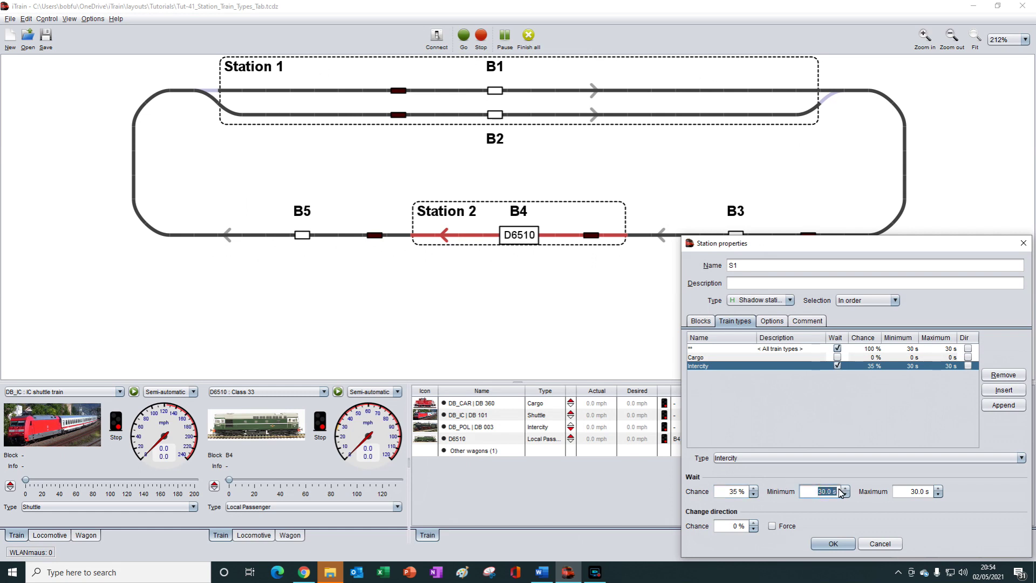
pyautogui.write('10')
pyautogui.moveTo(908, 491); pyautogui.dragTo(946, 490)
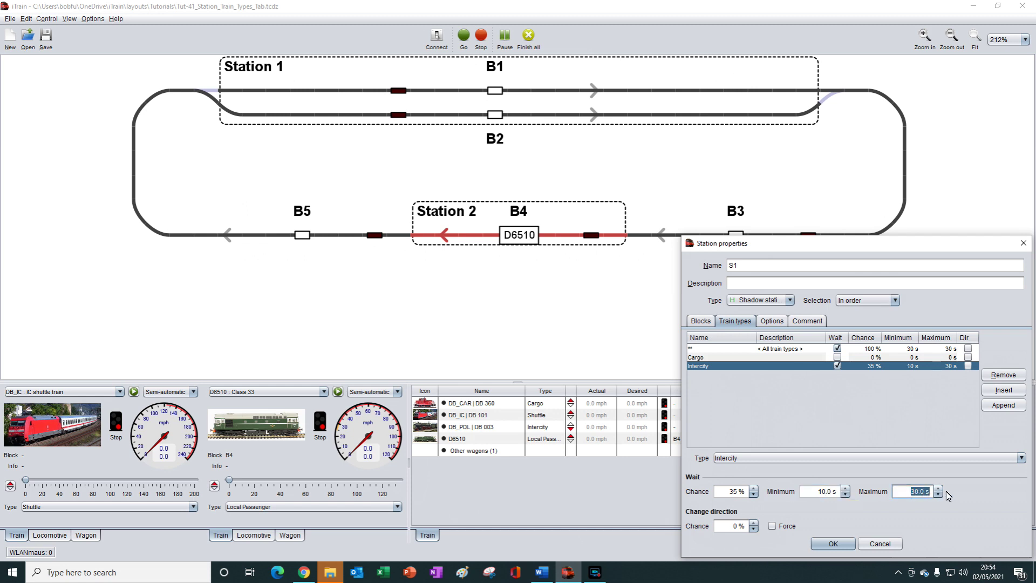
pyautogui.write('12')
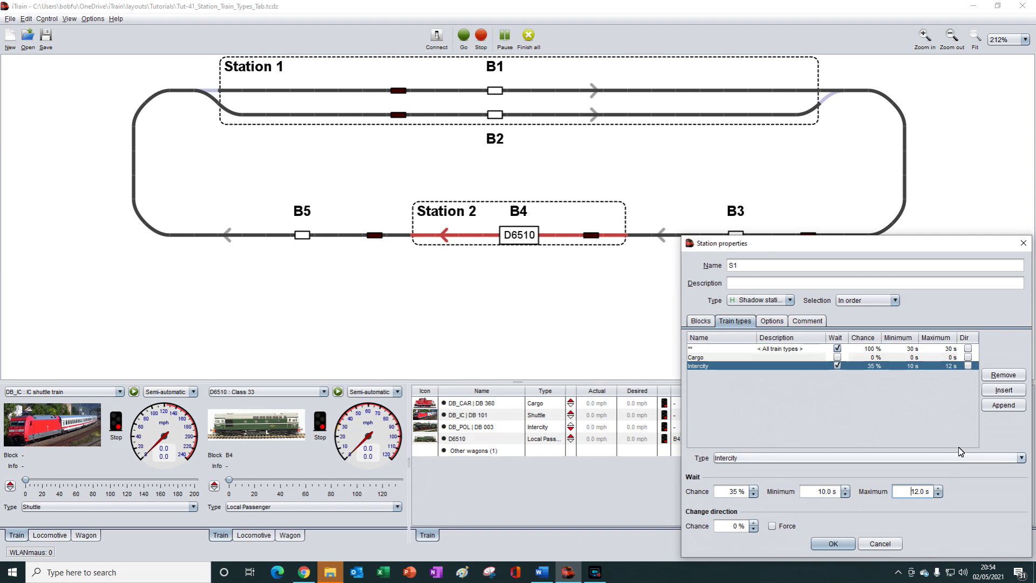
# Append a Local Passenger row with a 100 % wait chance.
pyautogui.click(1004, 405)
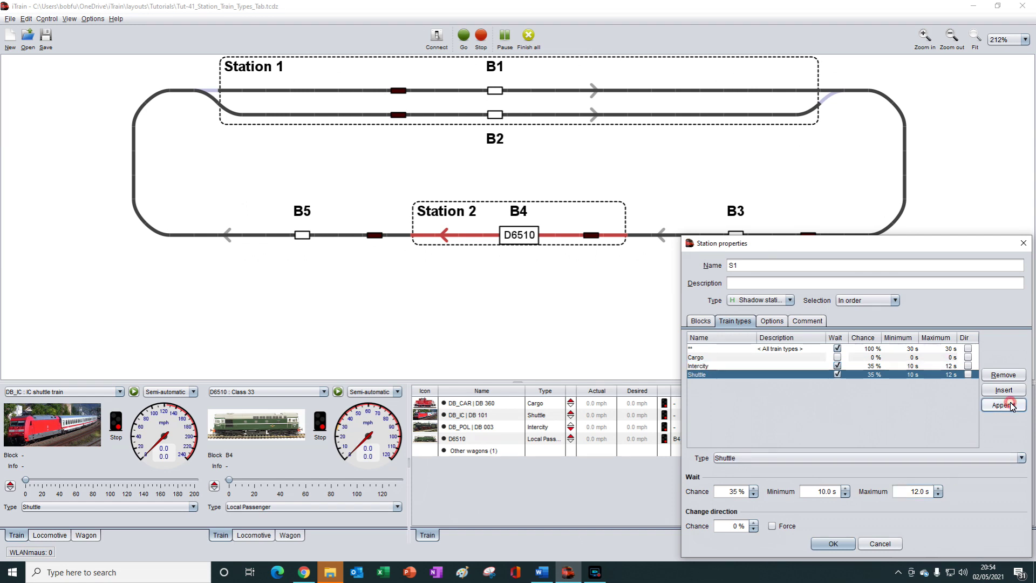
pyautogui.click(834, 458)
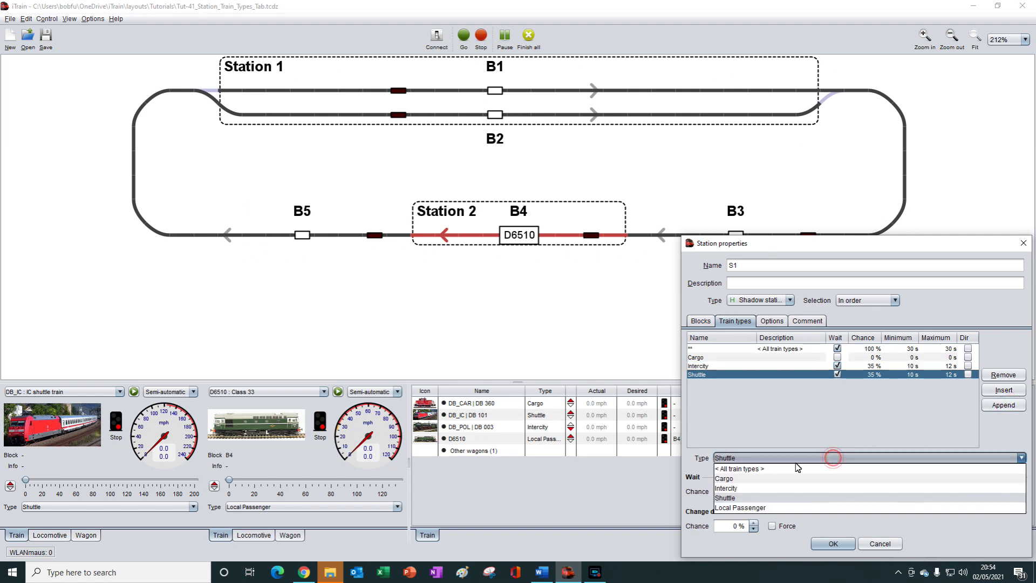
pyautogui.click(757, 508)
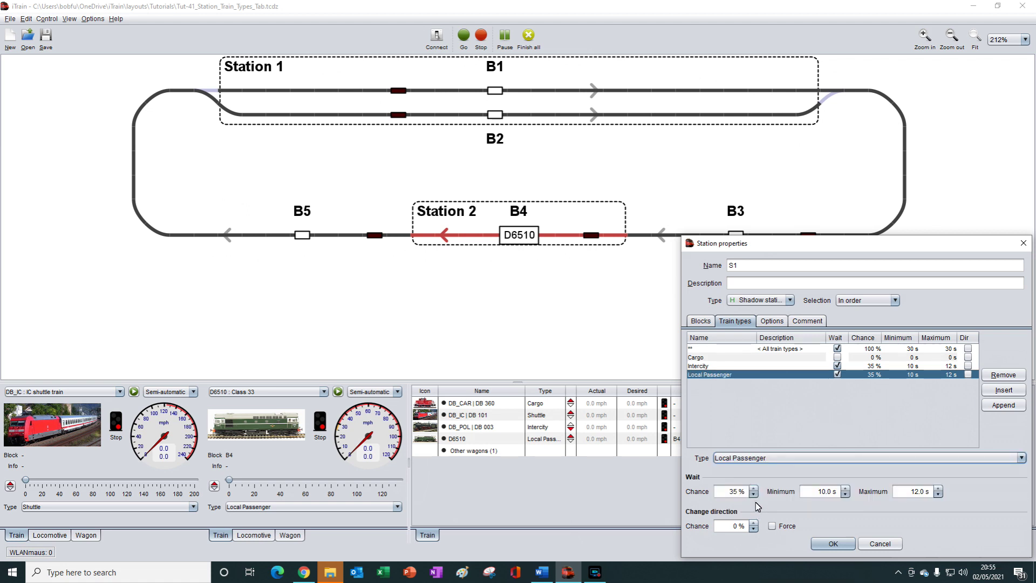
pyautogui.click(754, 488)
pyautogui.click(753, 488)
pyautogui.click(753, 488)
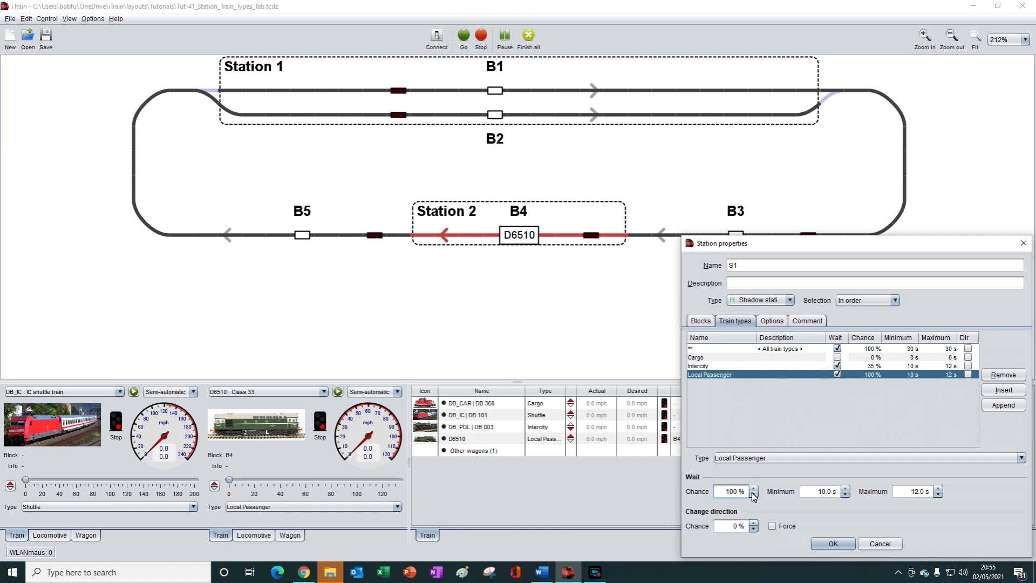
# Set Local Passenger's wait time to 15 s minimum and 30 s maximum.
pyautogui.click(816, 492)
pyautogui.moveTo(816, 493); pyautogui.dragTo(845, 497)
pyautogui.write('1')
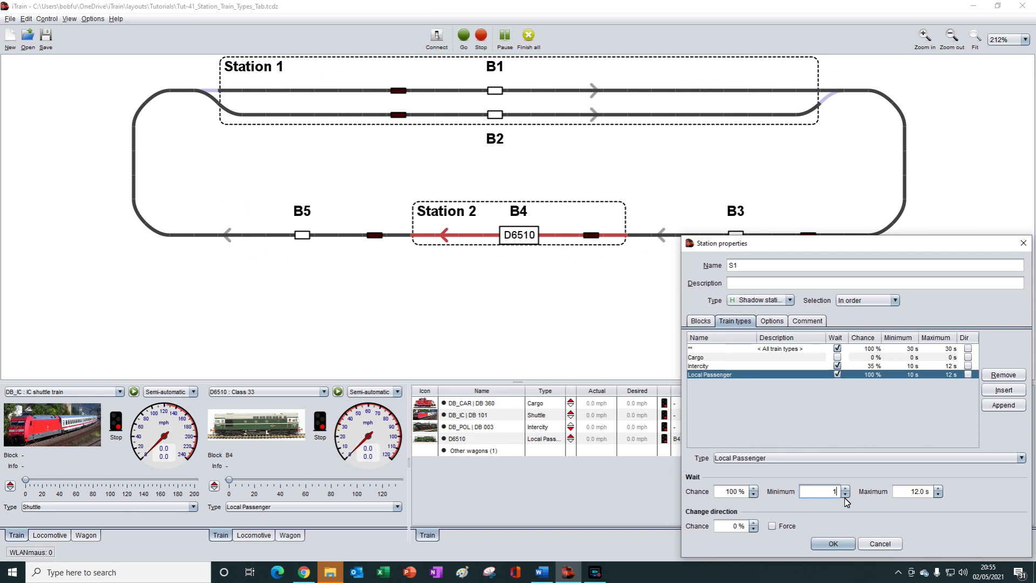
pyautogui.write('5')
pyautogui.moveTo(909, 493); pyautogui.dragTo(936, 493)
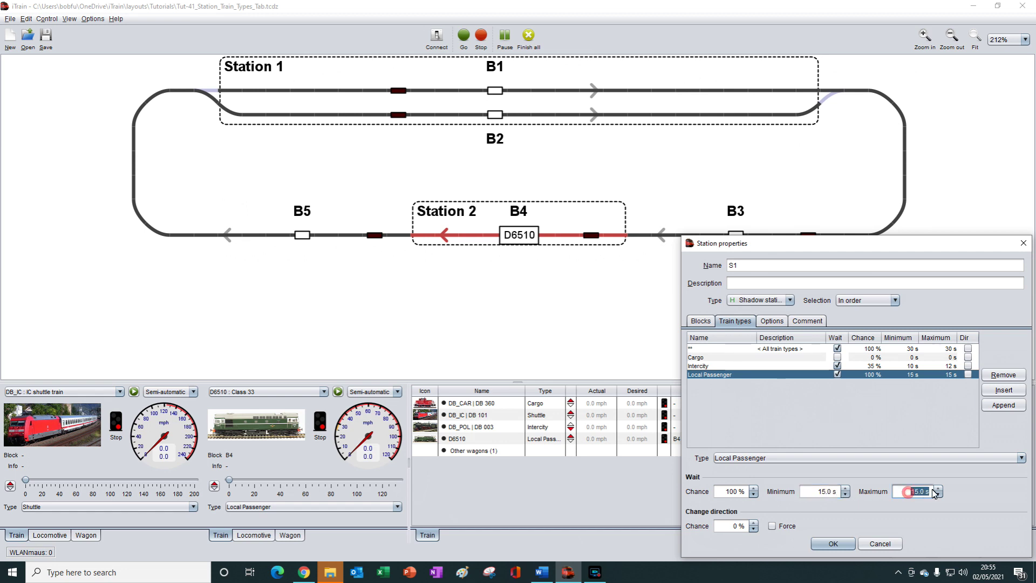
pyautogui.write('30')
pyautogui.press('Return')
pyautogui.press('Tab')
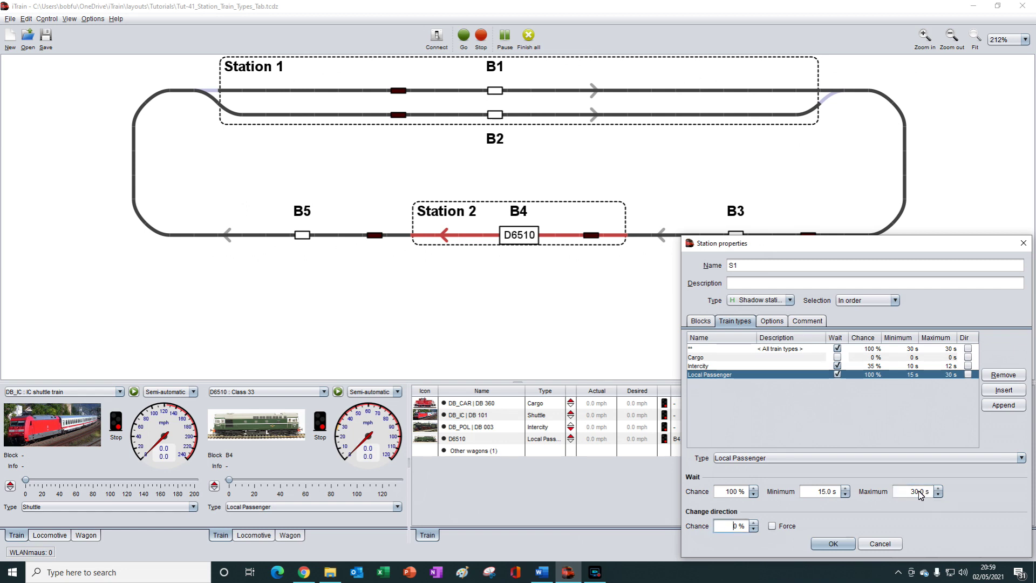
# Give Local Passenger a 25 % change-direction chance and tick its Dir checkbox.
pyautogui.click(753, 523)
pyautogui.click(753, 523)
pyautogui.click(753, 523)
pyautogui.click(753, 523)
pyautogui.click(753, 523)
pyautogui.click(968, 374)
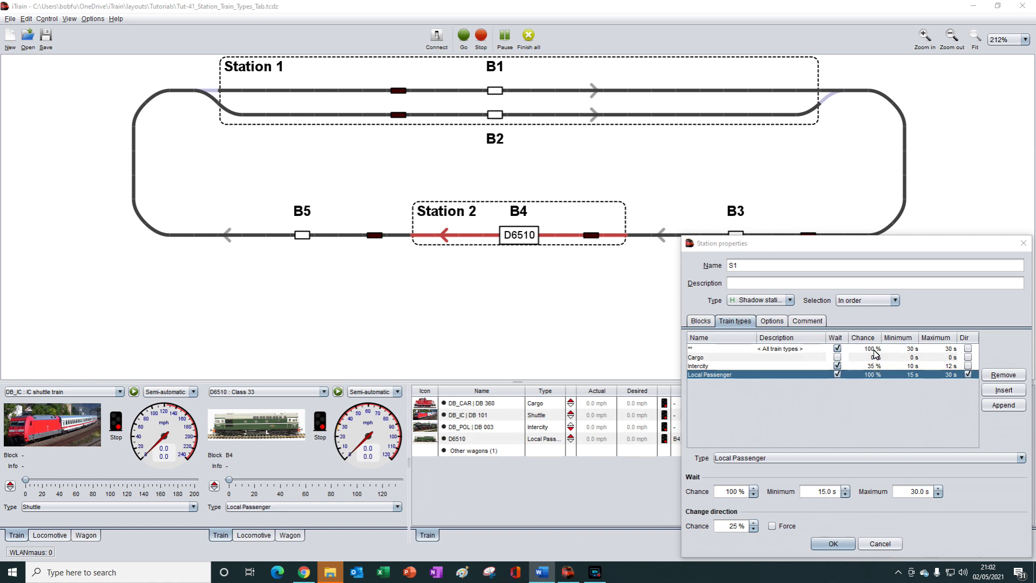
# Untick Wait on the < All train types > row so it shows 0 % and 0 s.
pyautogui.click(837, 348)
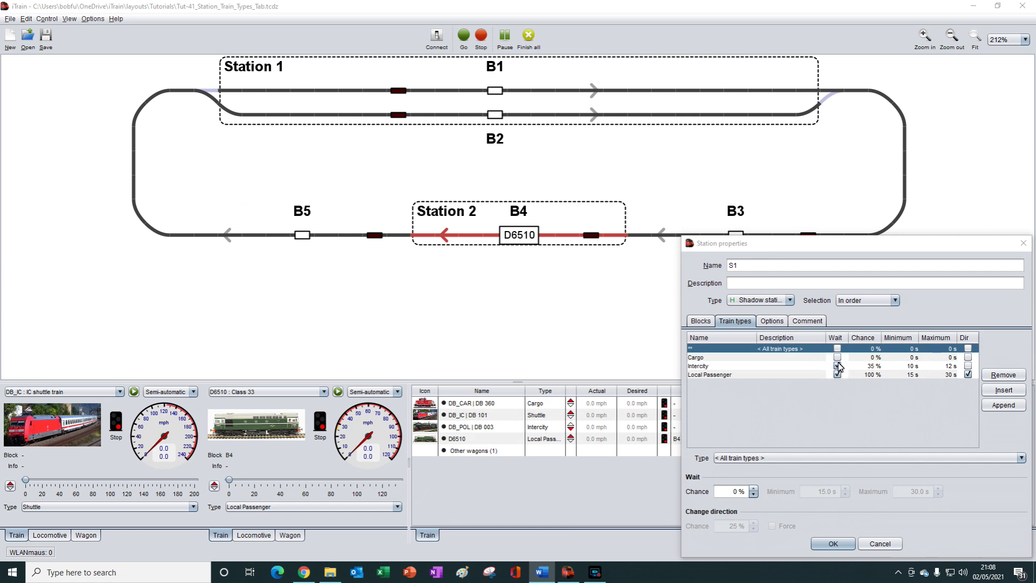
pyautogui.click(837, 365)
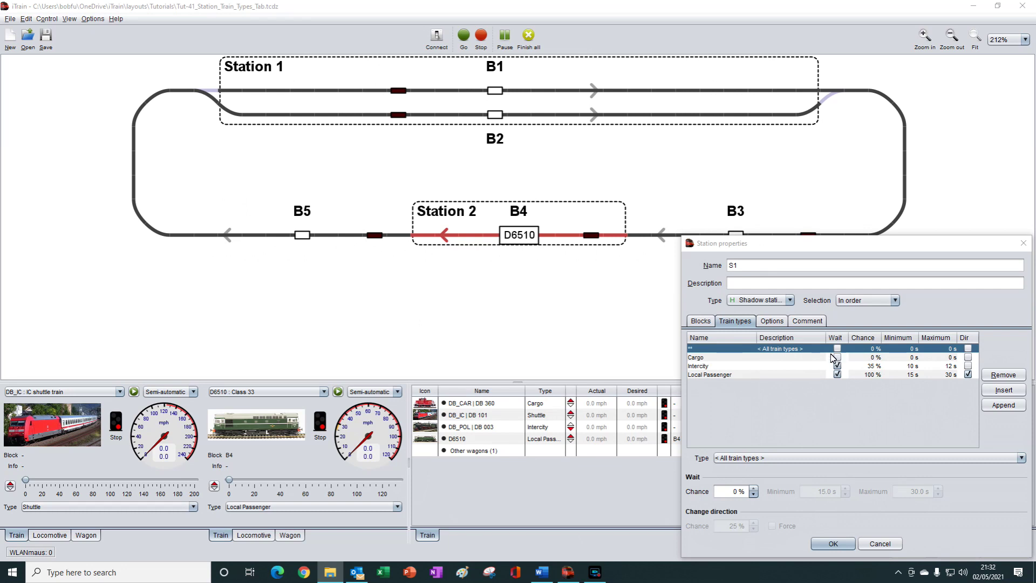
pyautogui.click(705, 322)
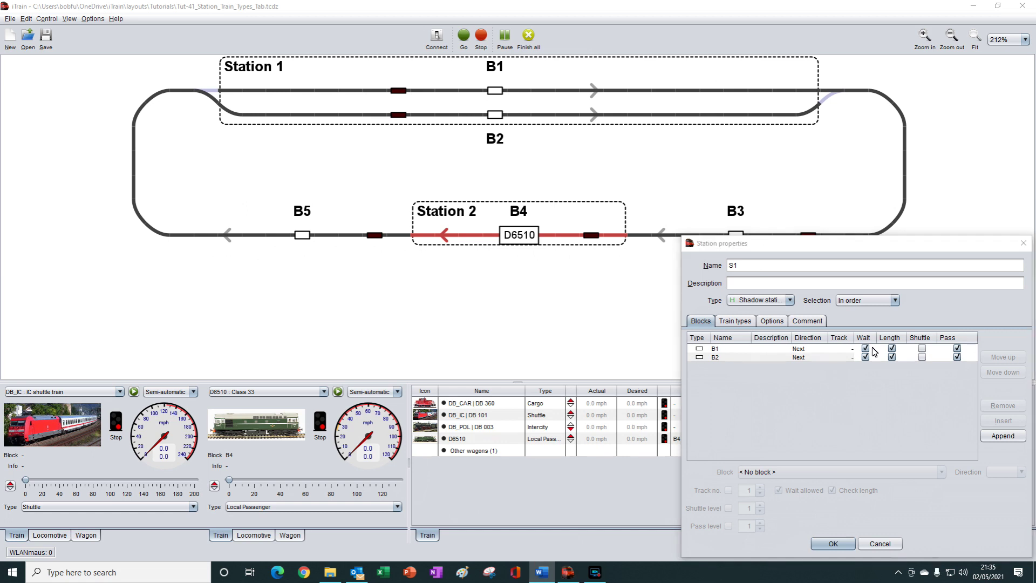
pyautogui.click(738, 322)
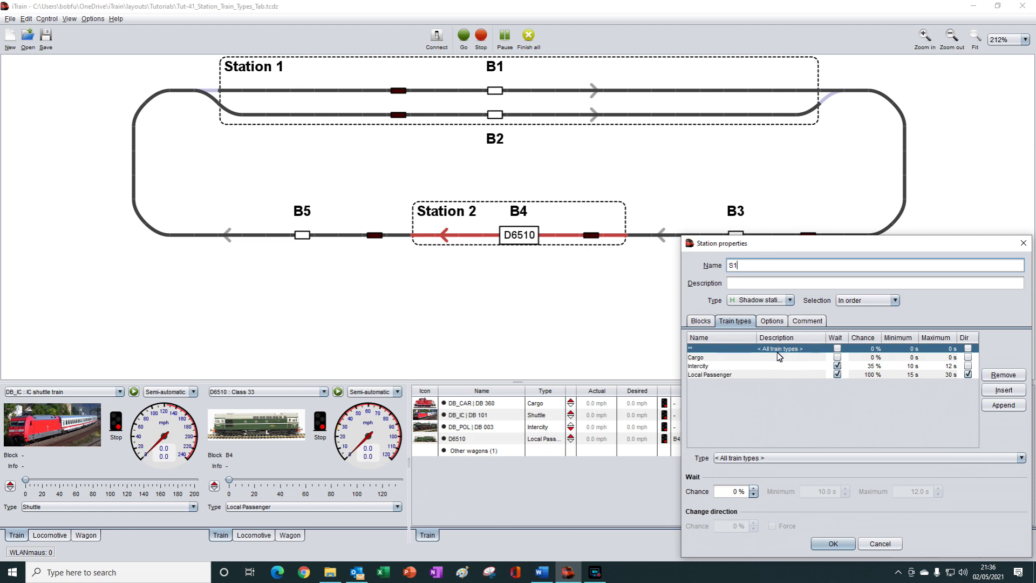
# Delete the <All train types> row from station S1's train-type list.
pyautogui.click(1003, 375)
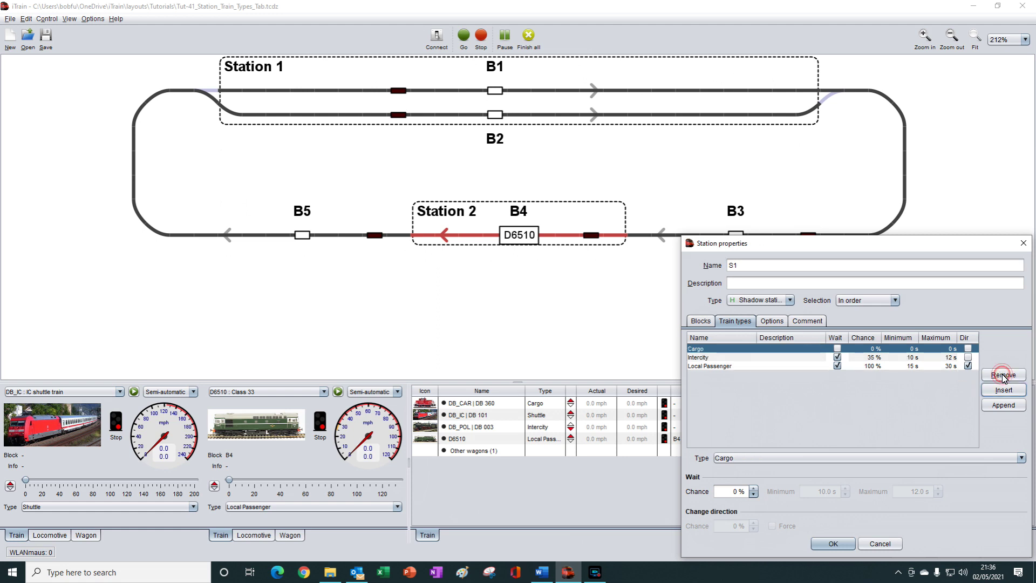